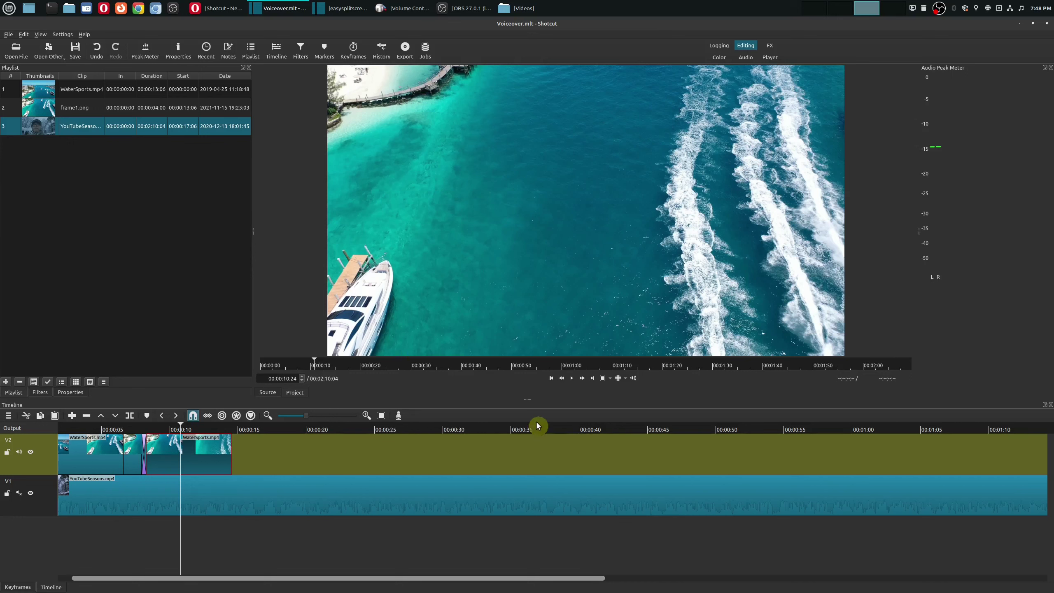
Glance at the other-source list, then read the Shotcut 22.03 release post in Opera
{"action": "left_click", "coordinate": [48, 52]}
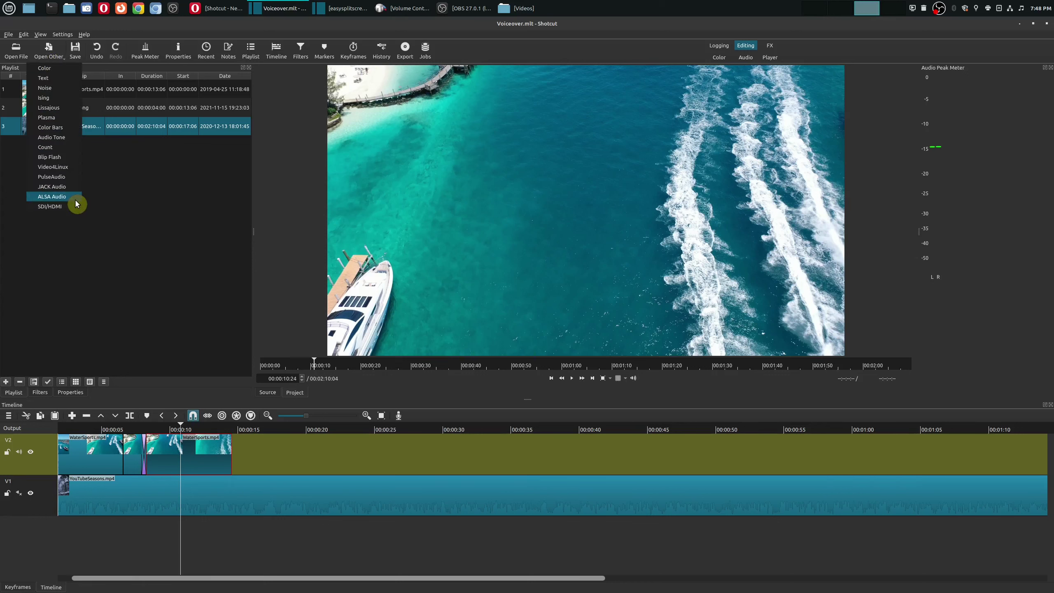
{"action": "left_click", "coordinate": [120, 210]}
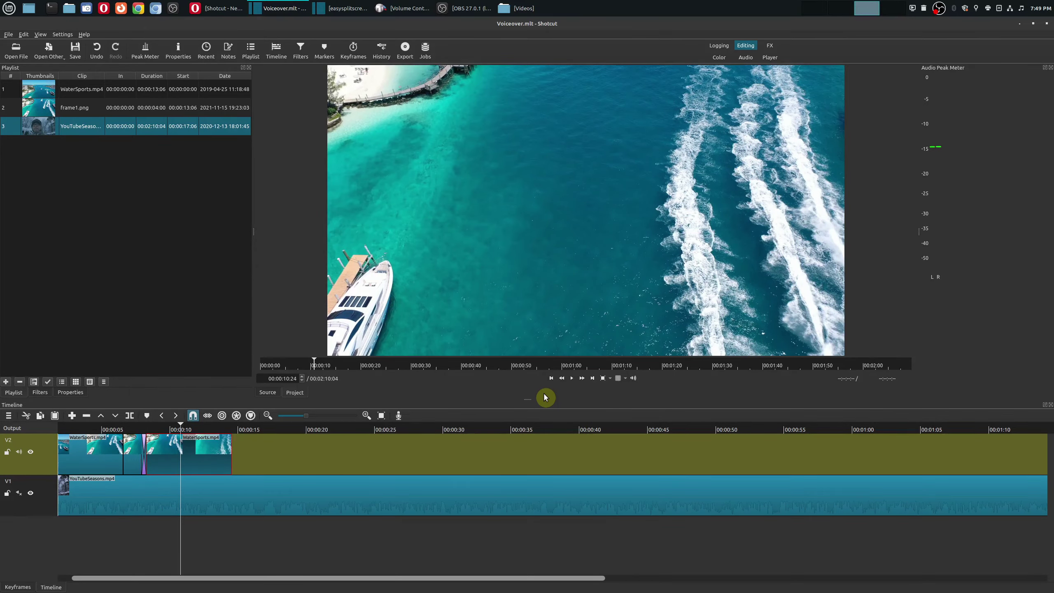
{"action": "left_click", "coordinate": [233, 8]}
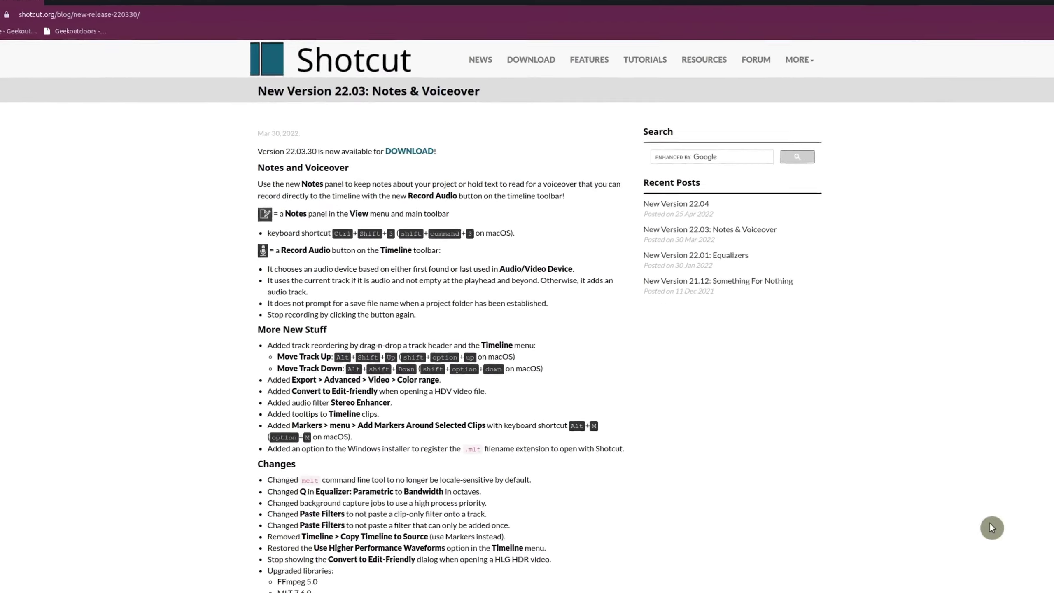
{"action": "left_click", "coordinate": [278, 8]}
{"action": "left_click", "coordinate": [84, 34]}
{"action": "left_click", "coordinate": [100, 79]}
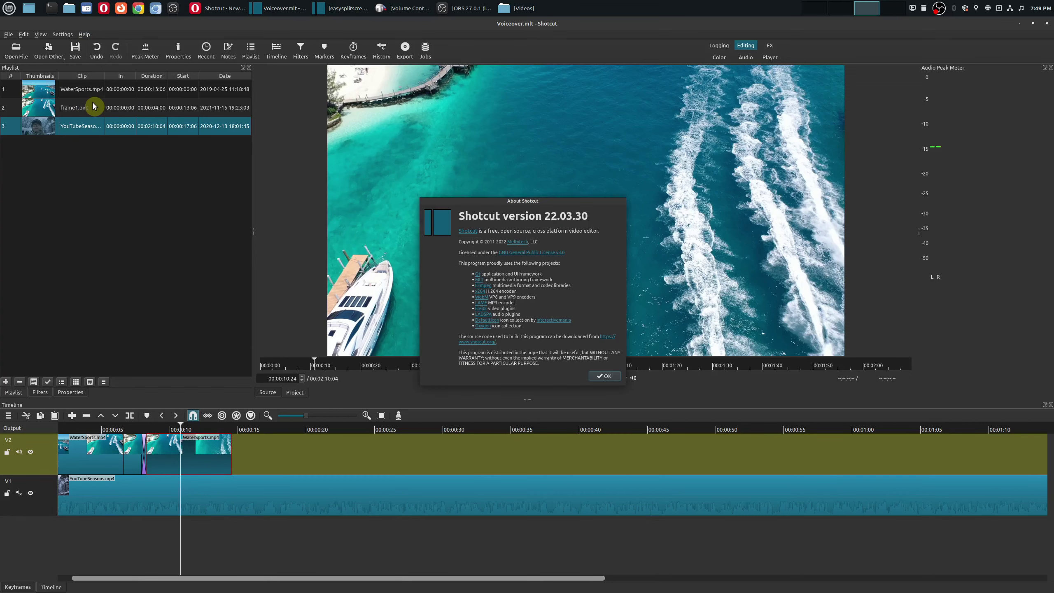
Close the About Shotcut box and bring the easysplitscreen.mlt project window forward
{"action": "left_click", "coordinate": [609, 376]}
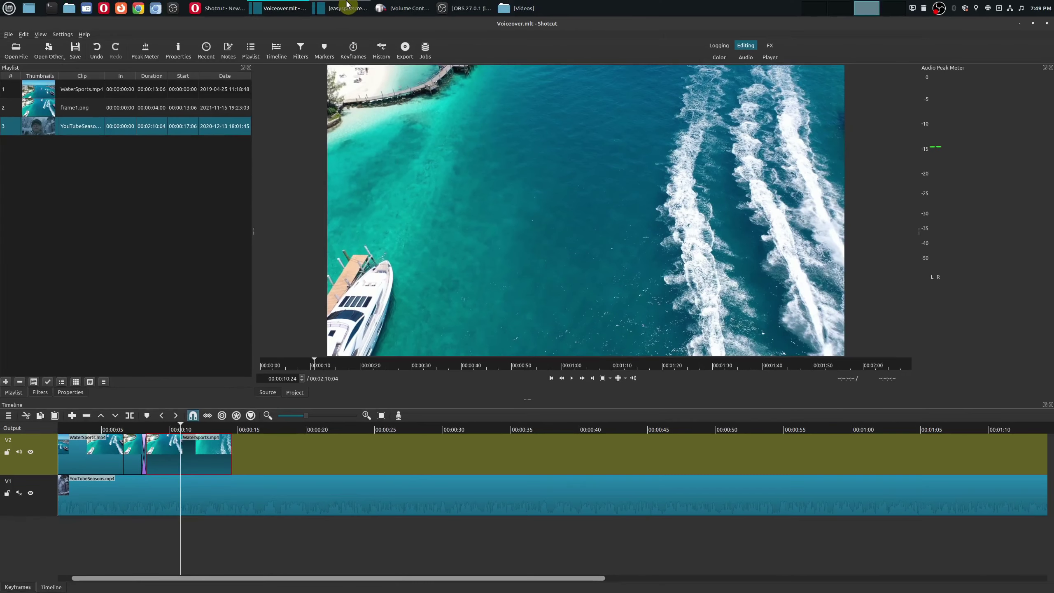
{"action": "left_click", "coordinate": [347, 5]}
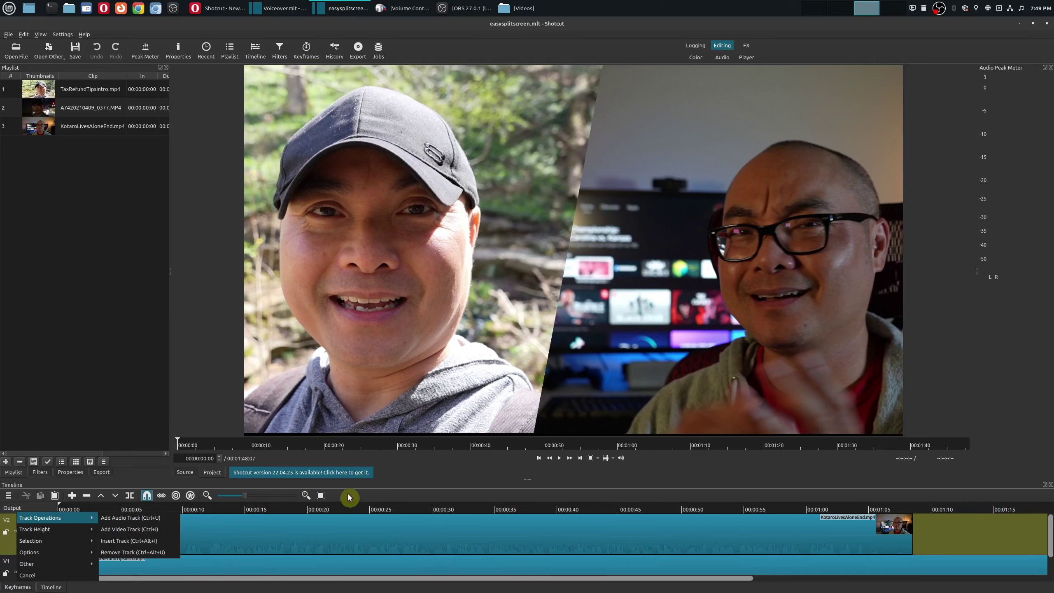
Confirm via Help > About that easysplitscreen runs 21.06.29, then return to Voiceover.mlt
{"action": "left_click", "coordinate": [92, 36]}
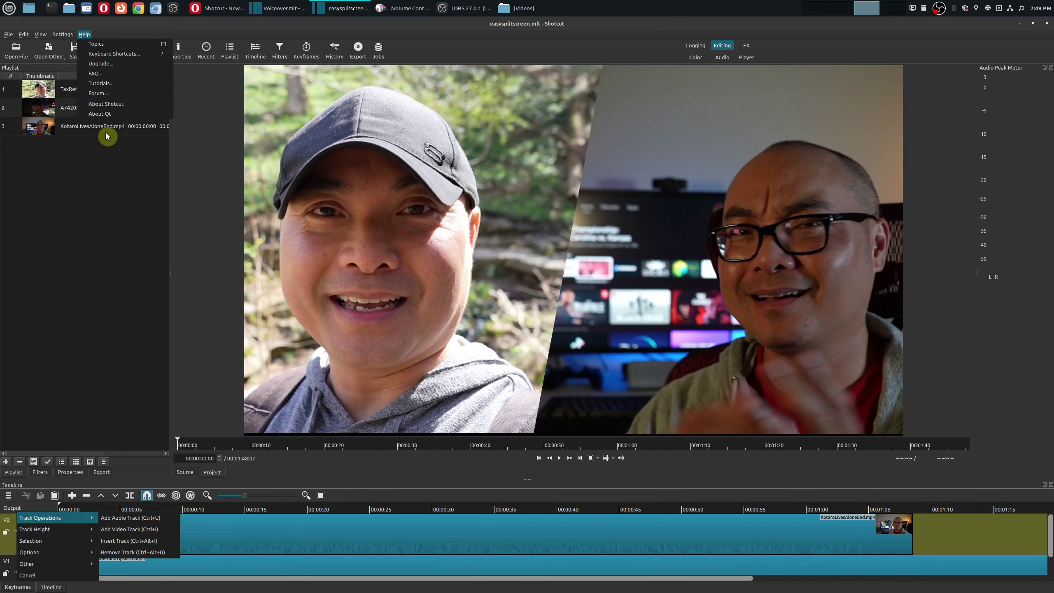
{"action": "left_click", "coordinate": [107, 103]}
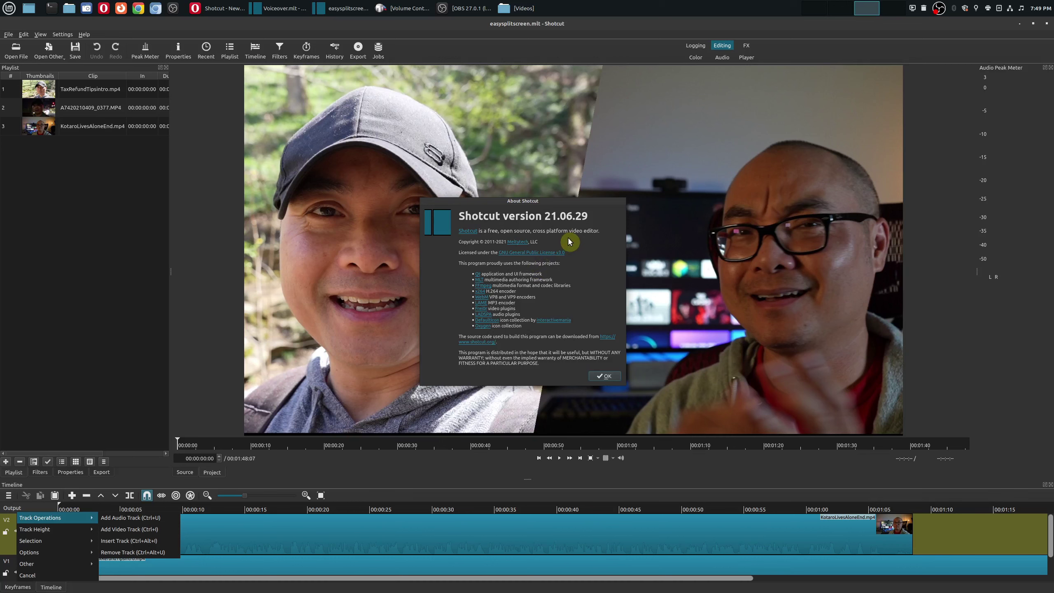
{"action": "left_click", "coordinate": [604, 379]}
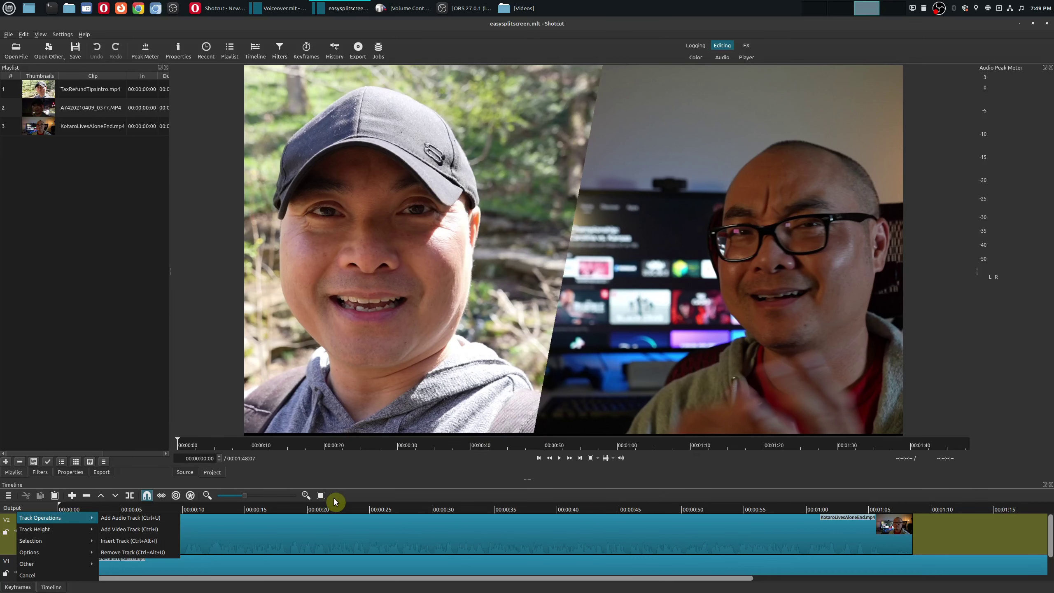
{"action": "left_click", "coordinate": [282, 8]}
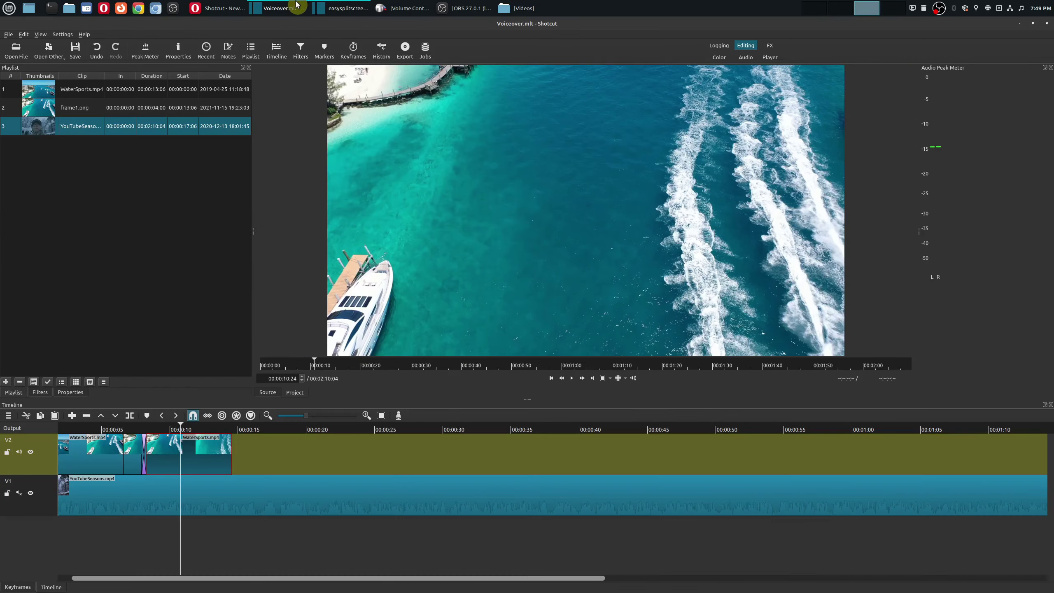
Record a voiceover with the timeline microphone button onto a new A1 track, ending at 00:00:16:24
{"action": "left_click", "coordinate": [397, 415]}
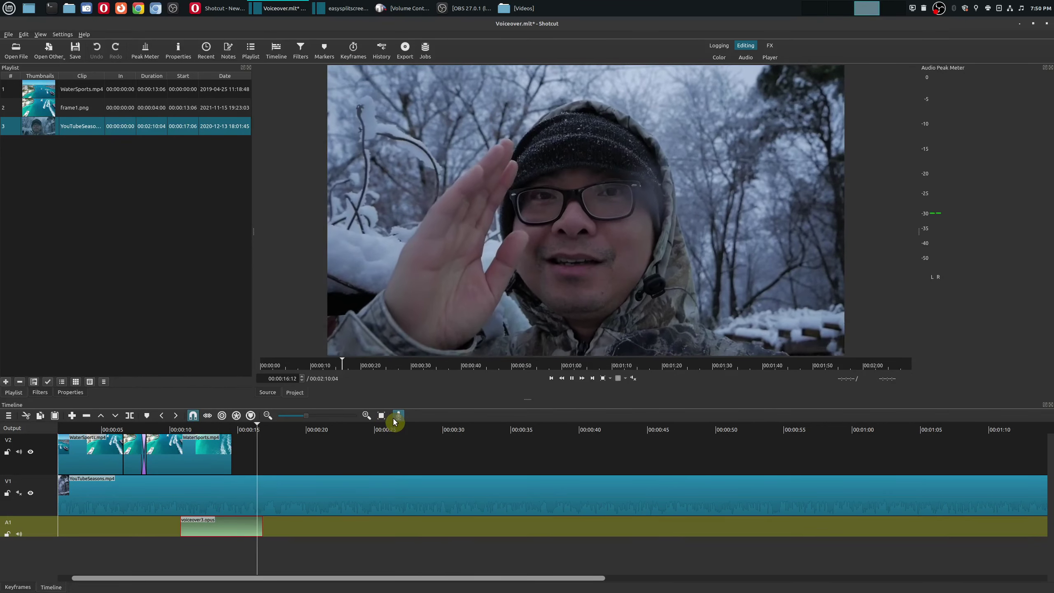
{"action": "left_click", "coordinate": [396, 417]}
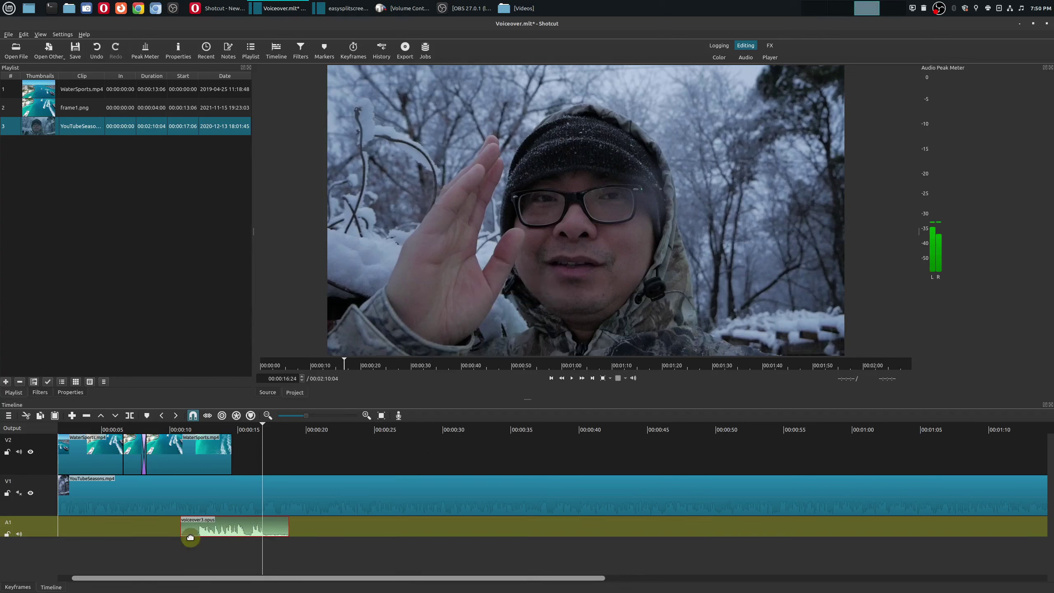
Turn on timeline snapping and play back the voiceover from within the WaterSports clip
{"action": "left_click", "coordinate": [195, 413]}
{"action": "left_click", "coordinate": [199, 433]}
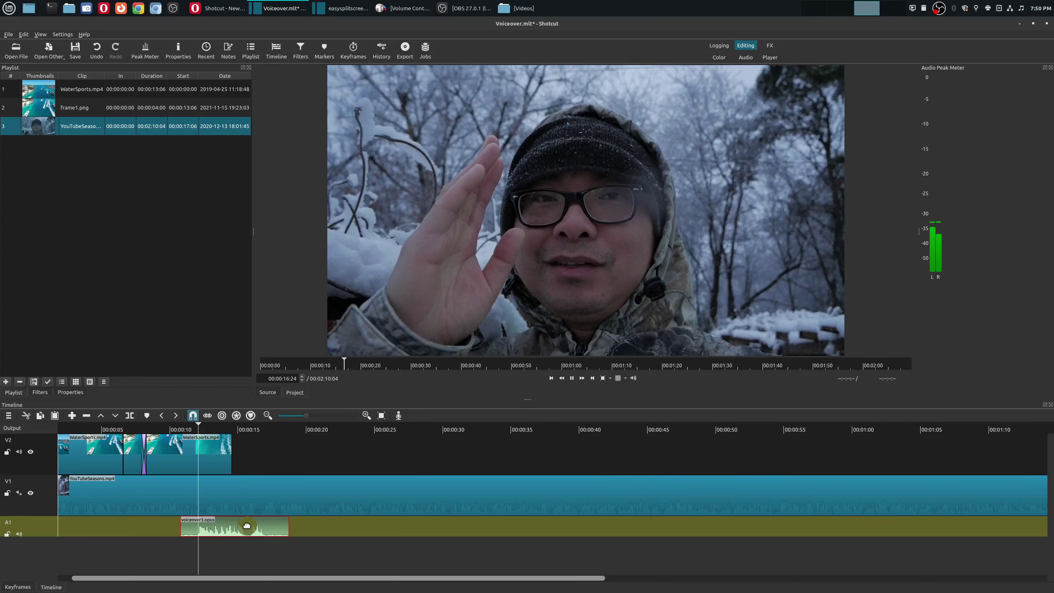
{"action": "key", "text": "space"}
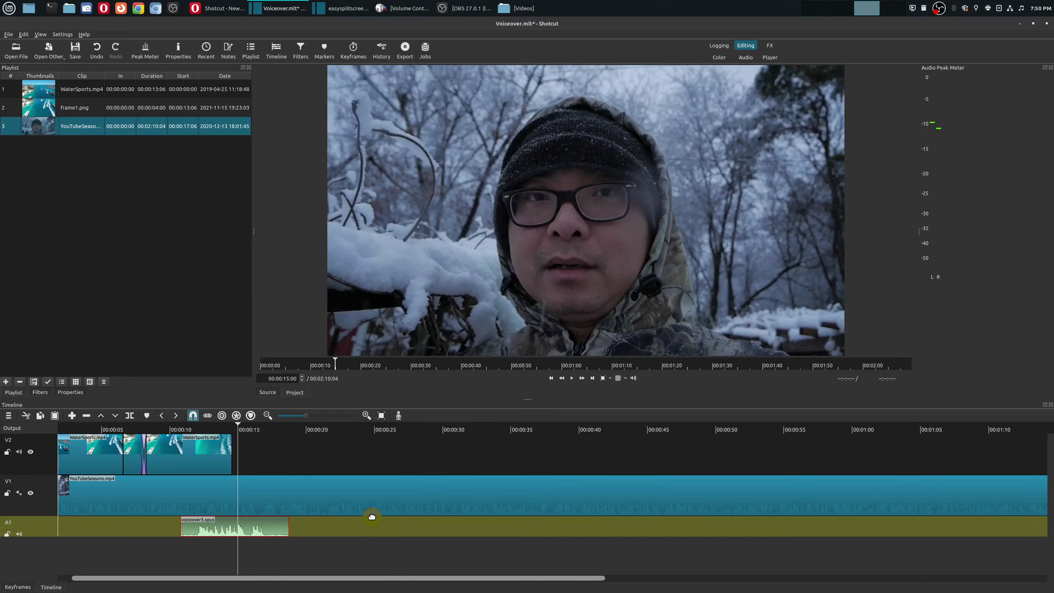
Replay the voiceover with V1 audio unmuted, then mute V1 again
{"action": "left_click", "coordinate": [199, 449]}
{"action": "left_click", "coordinate": [209, 494]}
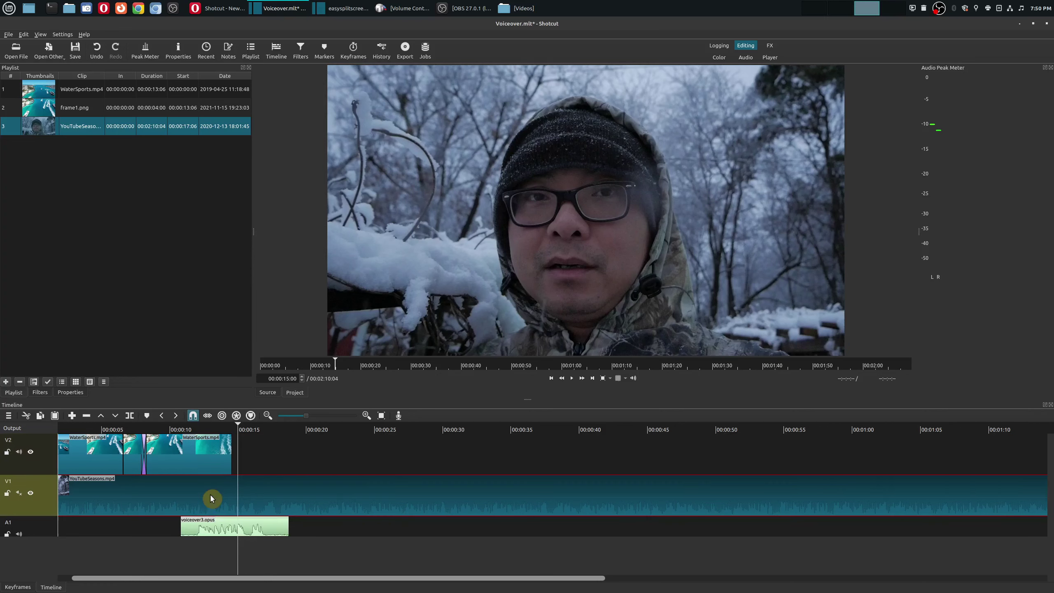
{"action": "left_click", "coordinate": [19, 493]}
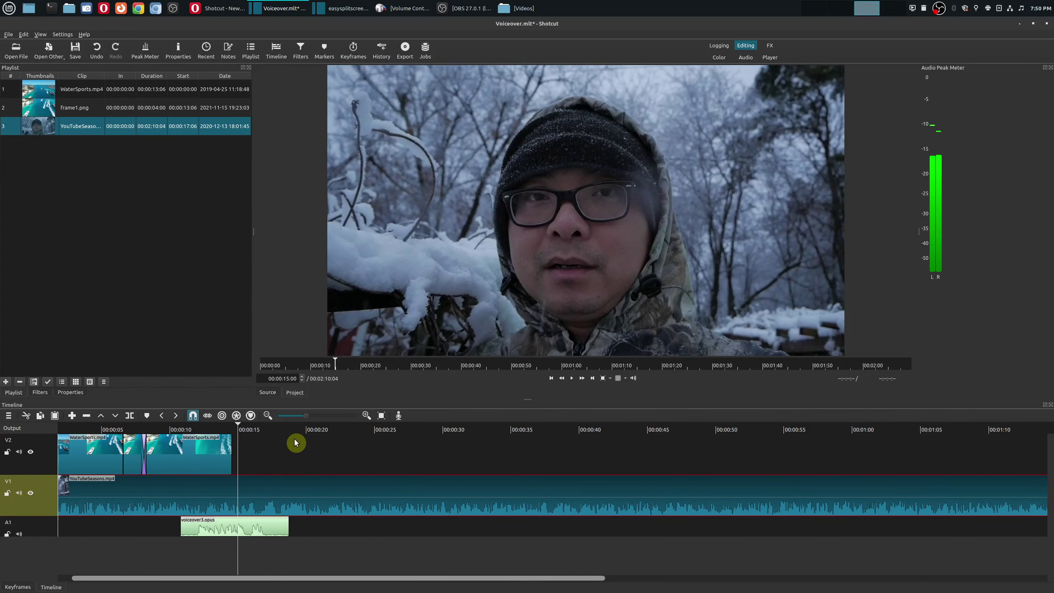
{"action": "key", "text": "space"}
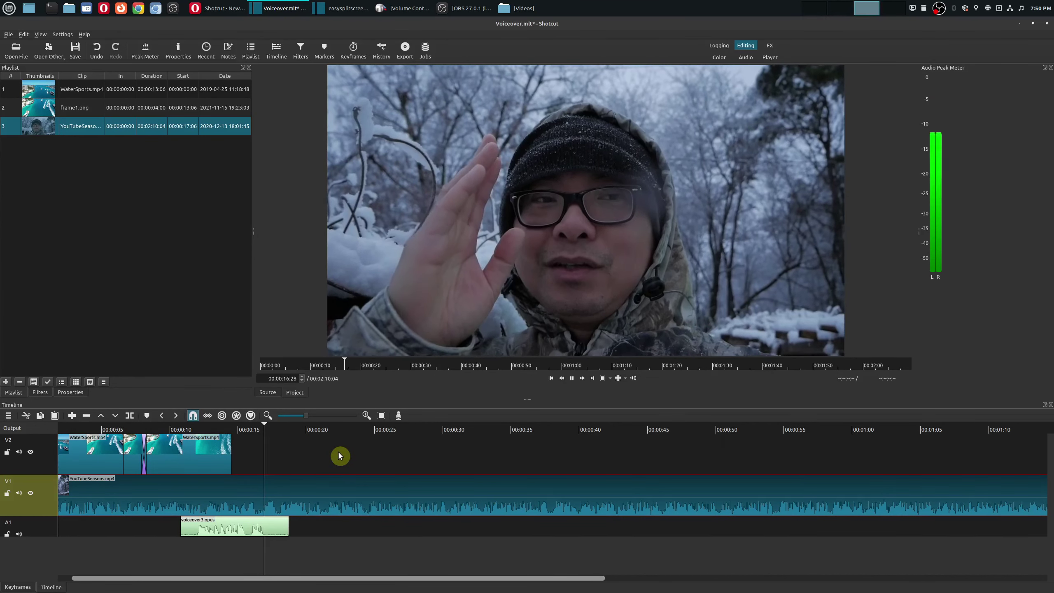
{"action": "key", "text": "space"}
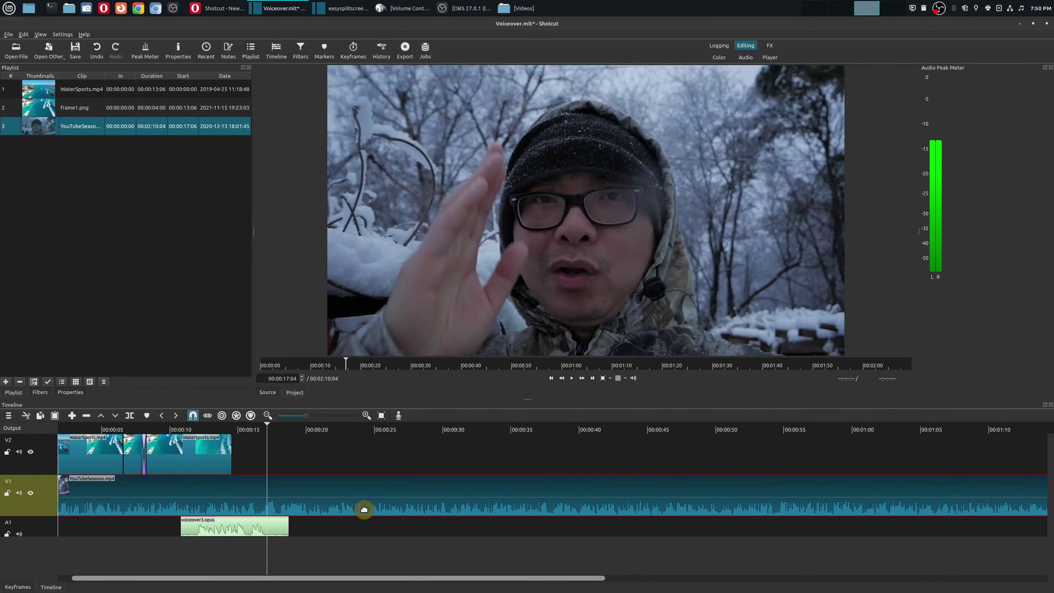
{"action": "scroll", "coordinate": [327, 502], "scroll_direction": "left", "scroll_amount": 2}
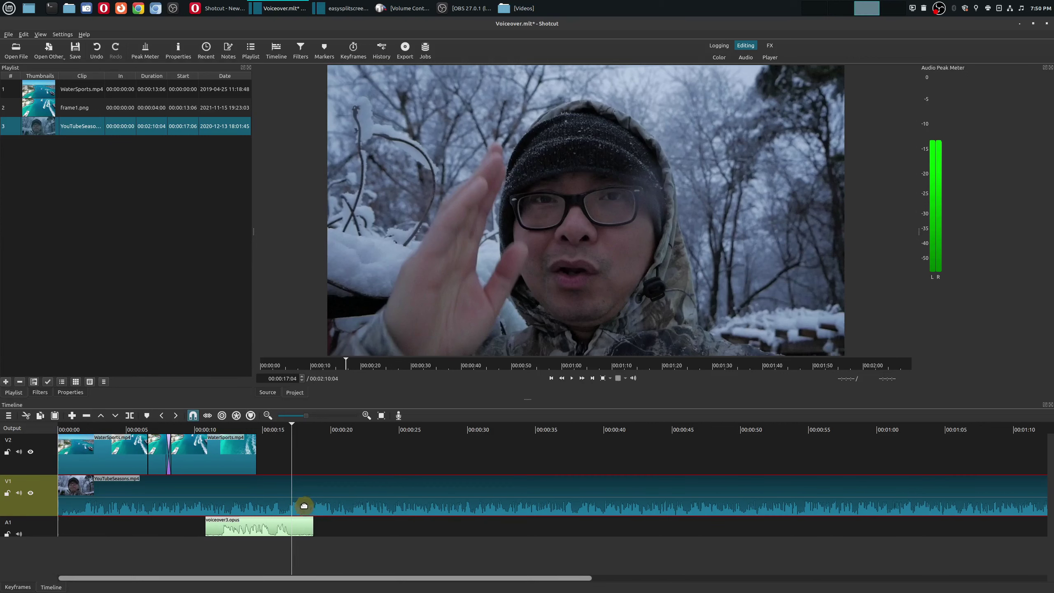
{"action": "left_click", "coordinate": [19, 493]}
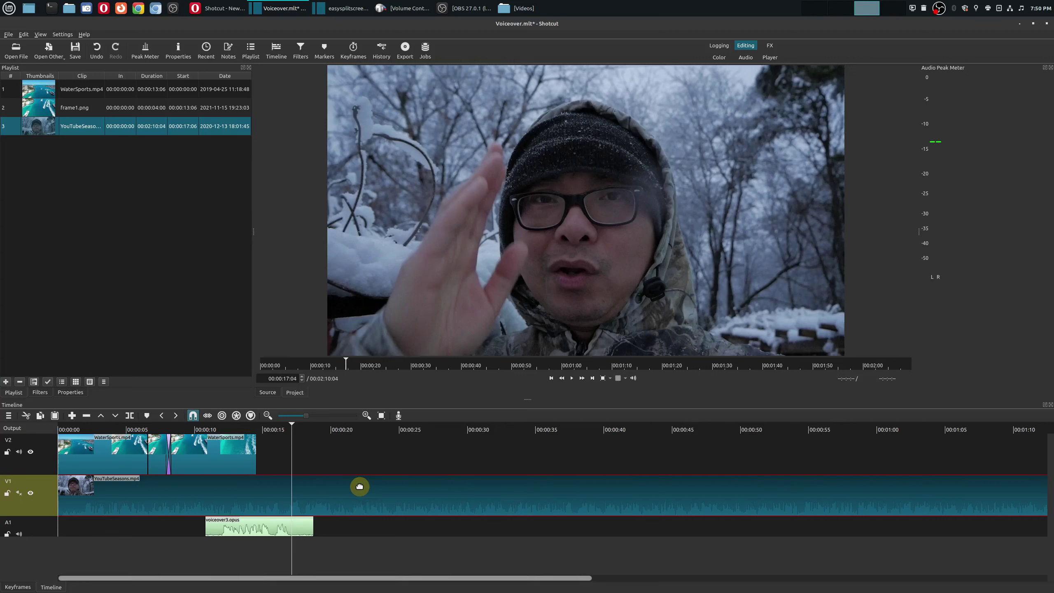
Open File > Open Other and select the Device > PulseAudio source
{"action": "left_click", "coordinate": [6, 37]}
{"action": "key", "text": "Escape"}
{"action": "left_click", "coordinate": [49, 50]}
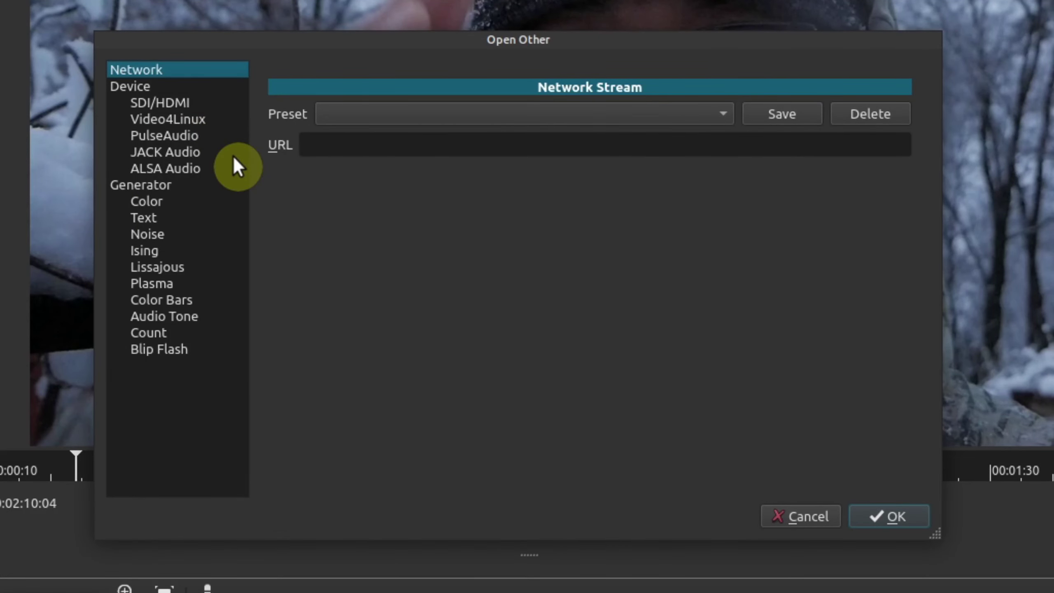
{"action": "left_click", "coordinate": [209, 141]}
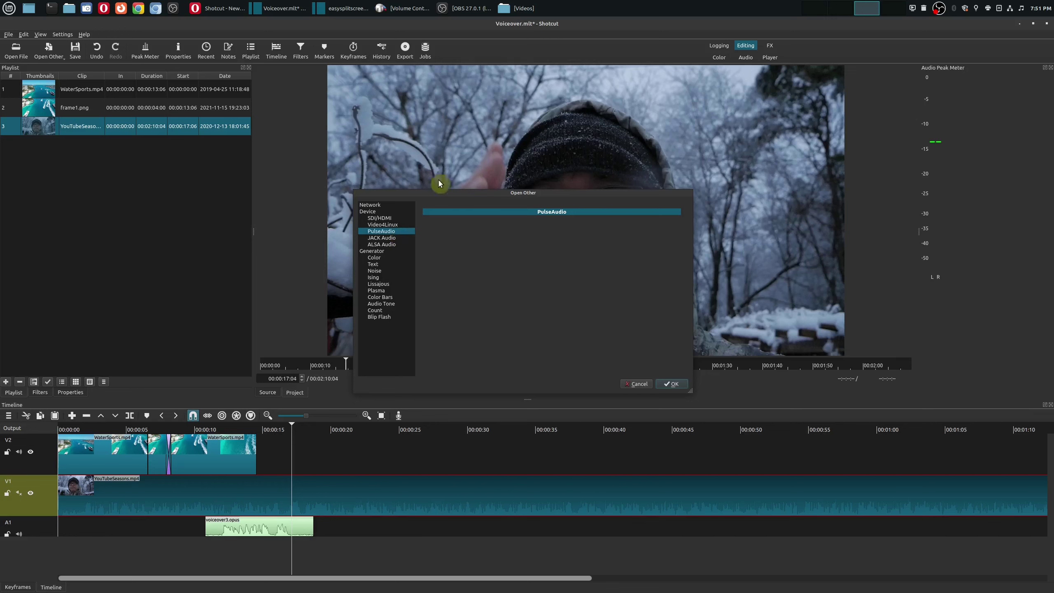
Check the input device levels in PulseAudio Volume Control, minimize it, and cancel Open Other
{"action": "left_click", "coordinate": [413, 9]}
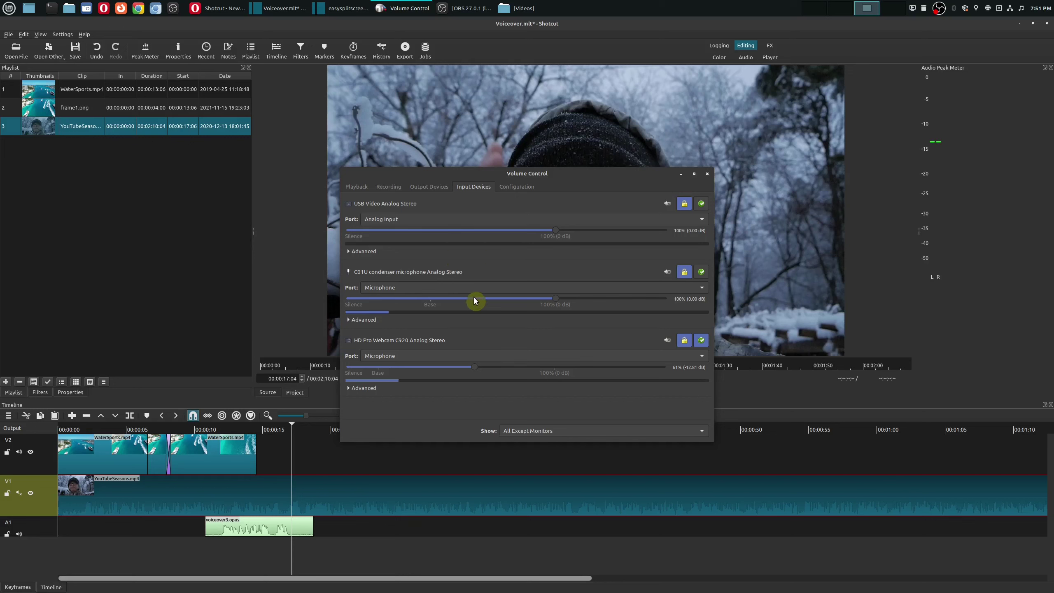
{"action": "left_click", "coordinate": [677, 176]}
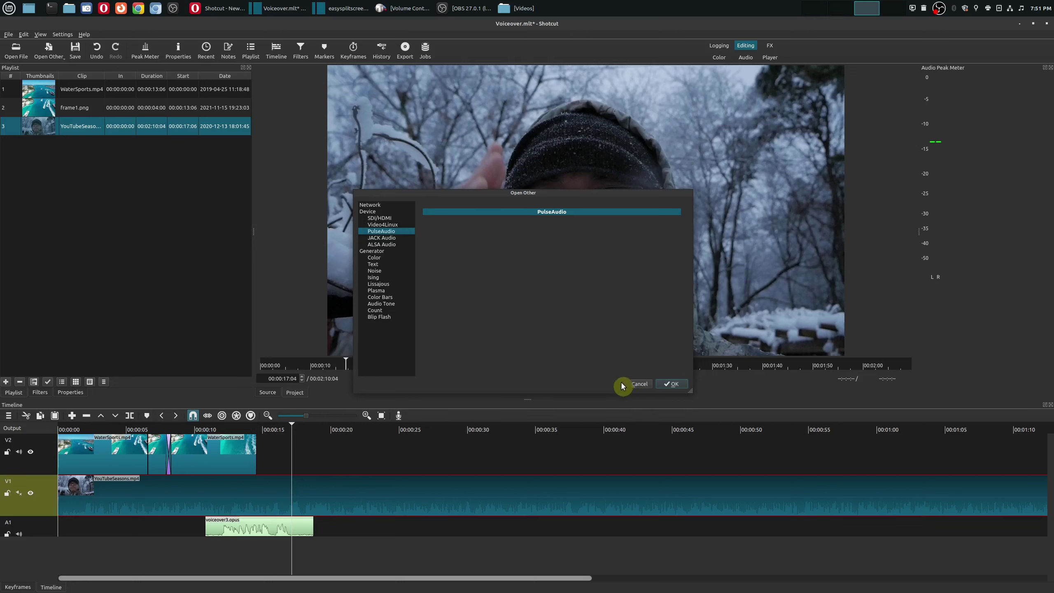
{"action": "left_click", "coordinate": [638, 382]}
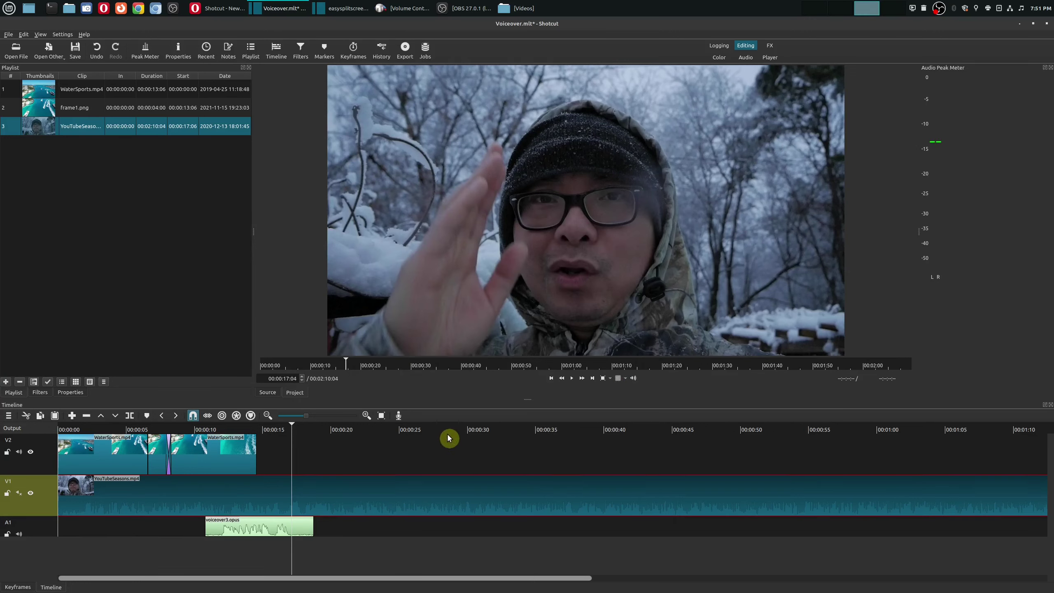